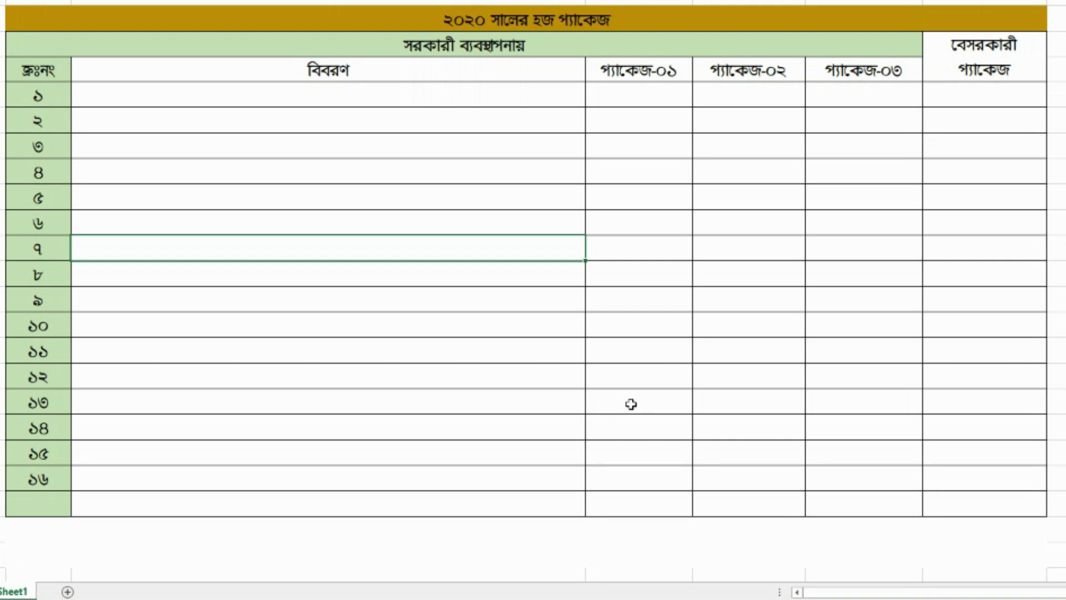
# - Fill row ১ with বিমান ভাড়া and 138000.00 for all three government packages and the private package
pyautogui.click(165, 97)
pyautogui.moveTo(165, 97); pyautogui.dragTo(633, 100)
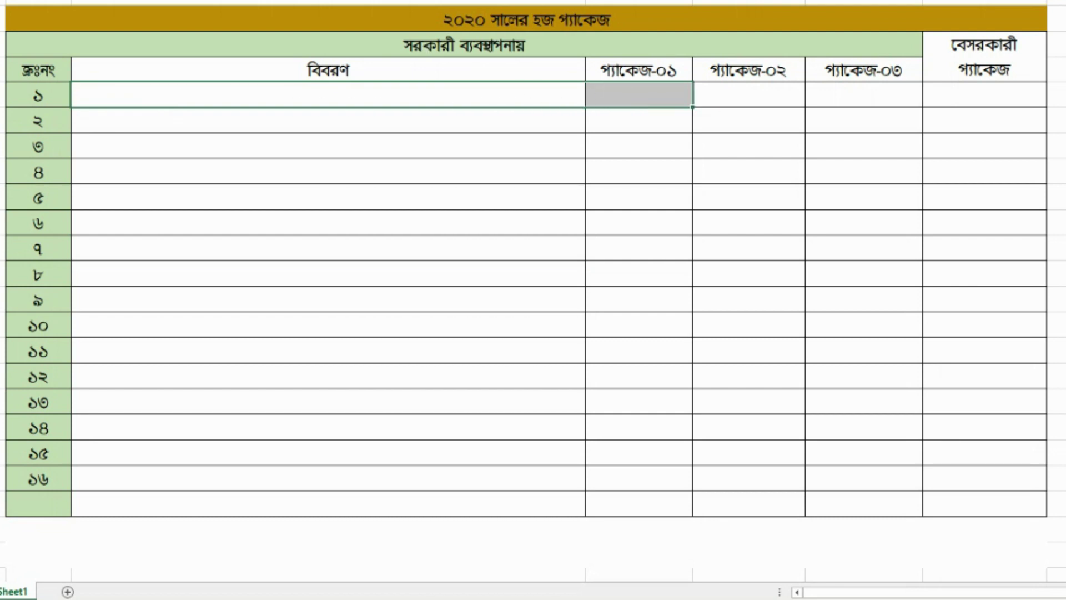
pyautogui.write('বিমান ভাড়া\t138000.00')
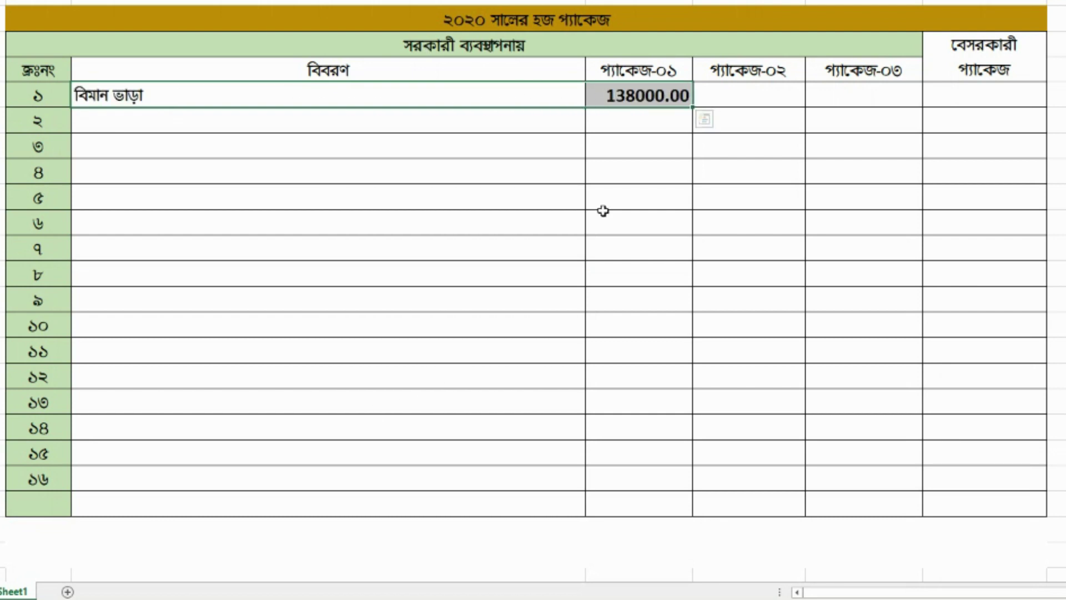
pyautogui.click(764, 94)
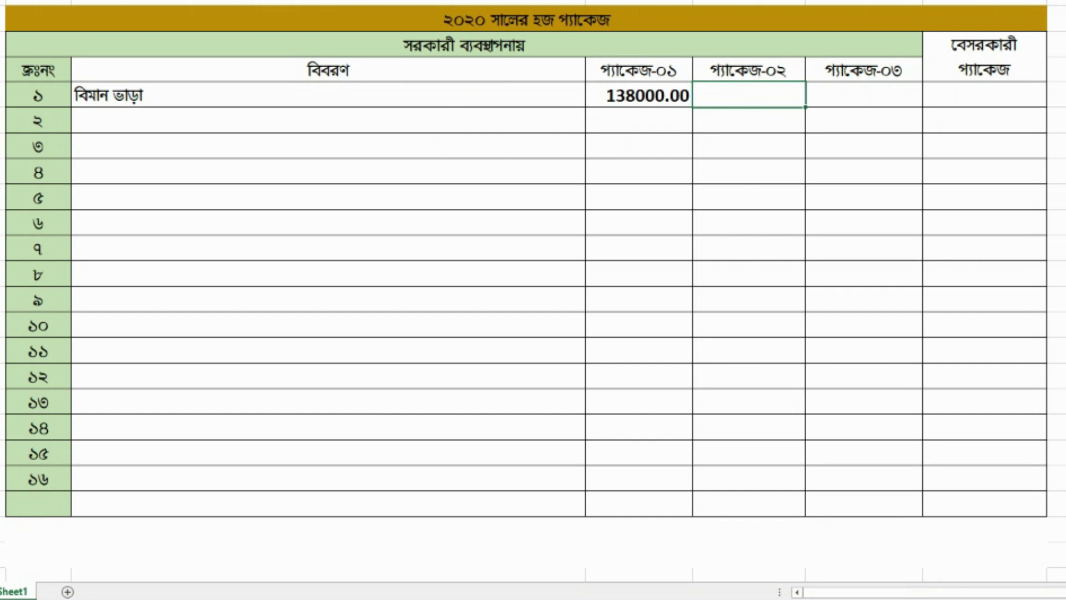
pyautogui.hotkey('ctrl', 'r')
pyautogui.click(833, 100)
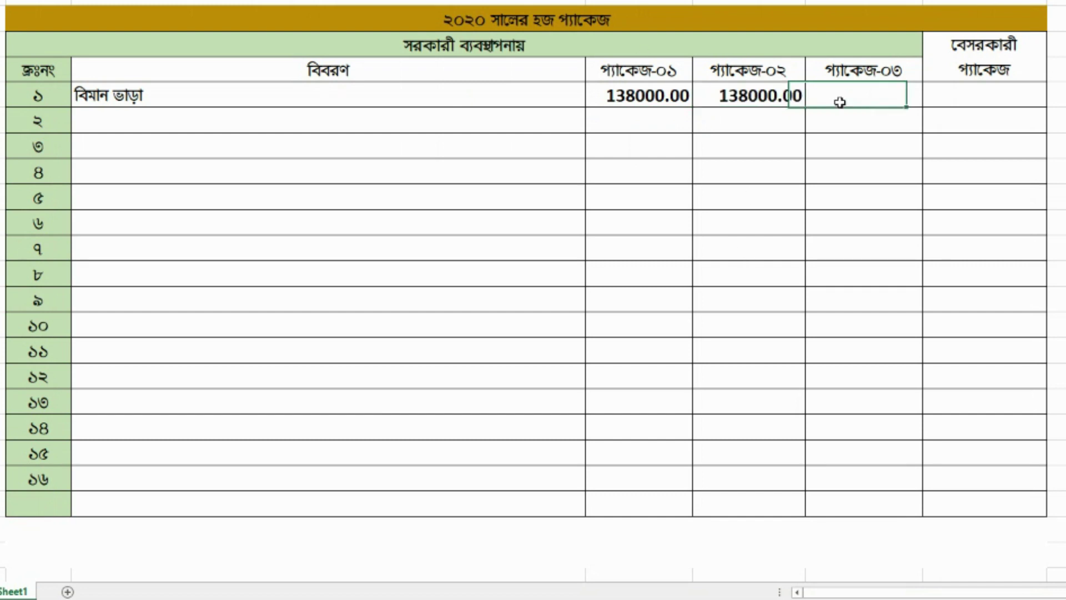
pyautogui.hotkey('ctrl', 'r')
pyautogui.click(976, 94)
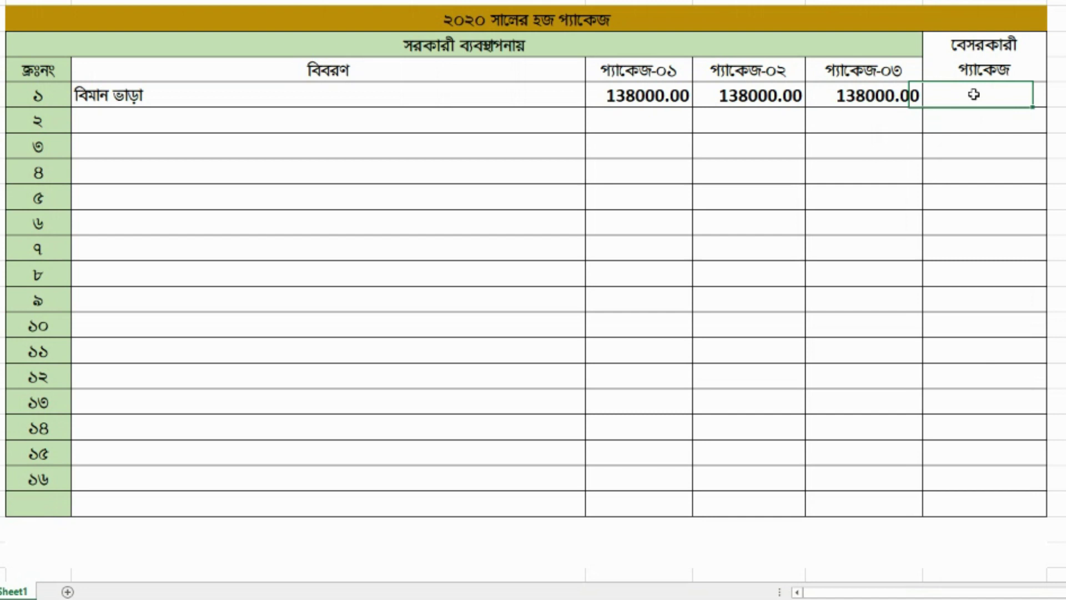
pyautogui.hotkey('ctrl', 'r')
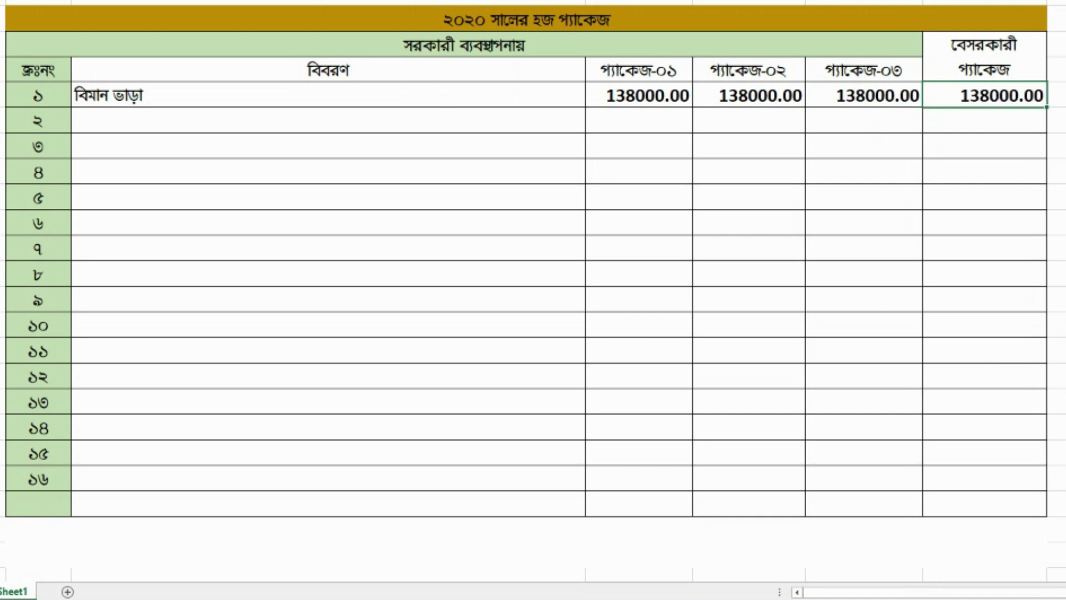
# - Fill row ২ with বাড়ী ভাড়া ও অন্যান্য and the package amounts 161821.10, 103631.10, 60812.00 and 103631.10
pyautogui.moveTo(398, 120); pyautogui.dragTo(982, 120)
pyautogui.write('বাড়ী ভাড়া ও অন্যান্য\t161821.10\t103631.10\t60812.00\t103631.10')
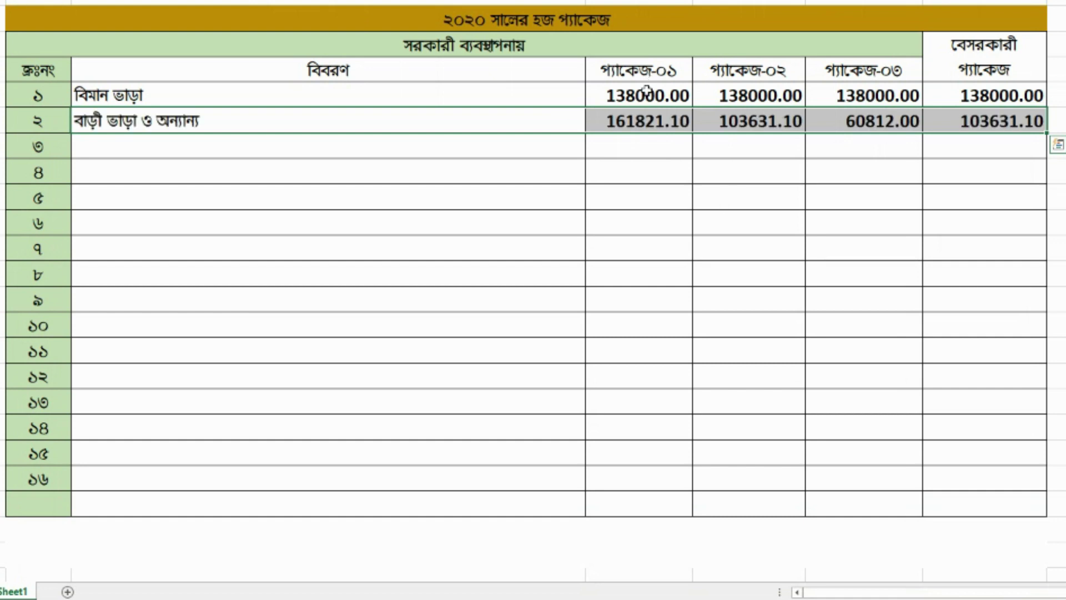
pyautogui.press('Escape')
# - Fill row ৩ with সৌদি আরবে বিভিন্ন সার্ভিস চার্জ and 40354.65 for all four packages
pyautogui.press('Down')
pyautogui.keyDown('shift'); pyautogui.click(862, 147); pyautogui.keyUp('shift')
pyautogui.keyDown('shift'); pyautogui.click(982, 145); pyautogui.keyUp('shift')
pyautogui.write('সৌদি আরবে বিভিন্ন সার্ভিস চার্জ\t40354.65\t40354.65\t40354.65\t40354.65')
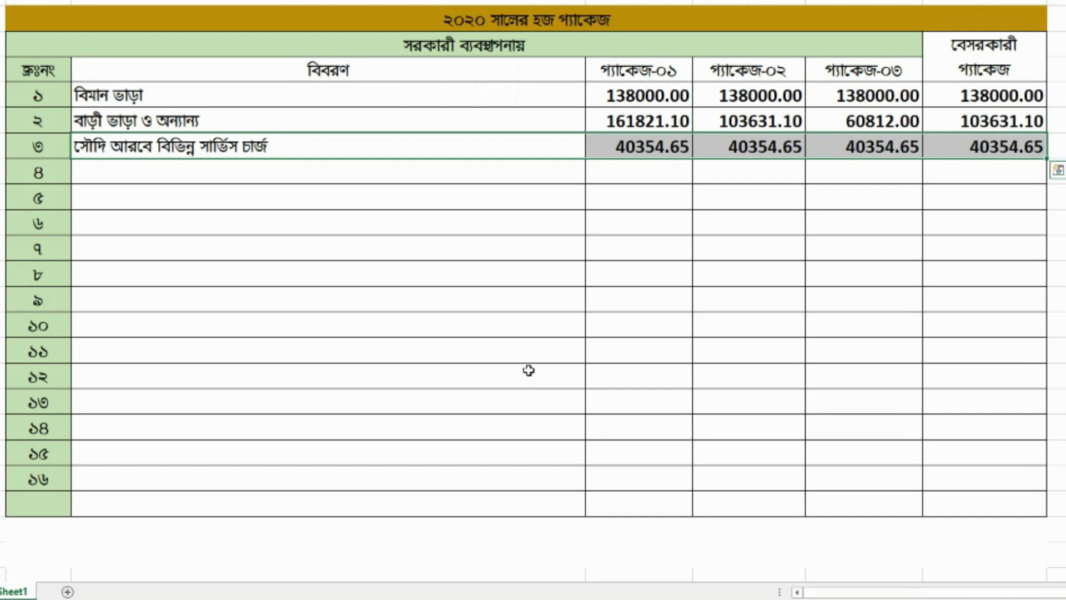
# - Fill row ৪ with উন্নতমানের বাস সার্ভিস বাবদ, 1150.00, 1150.00, 0.00, 0.00, and row ৫ with জমজম পানি ভ্যাটসহ, 265.65 for every package
pyautogui.click(290, 171)
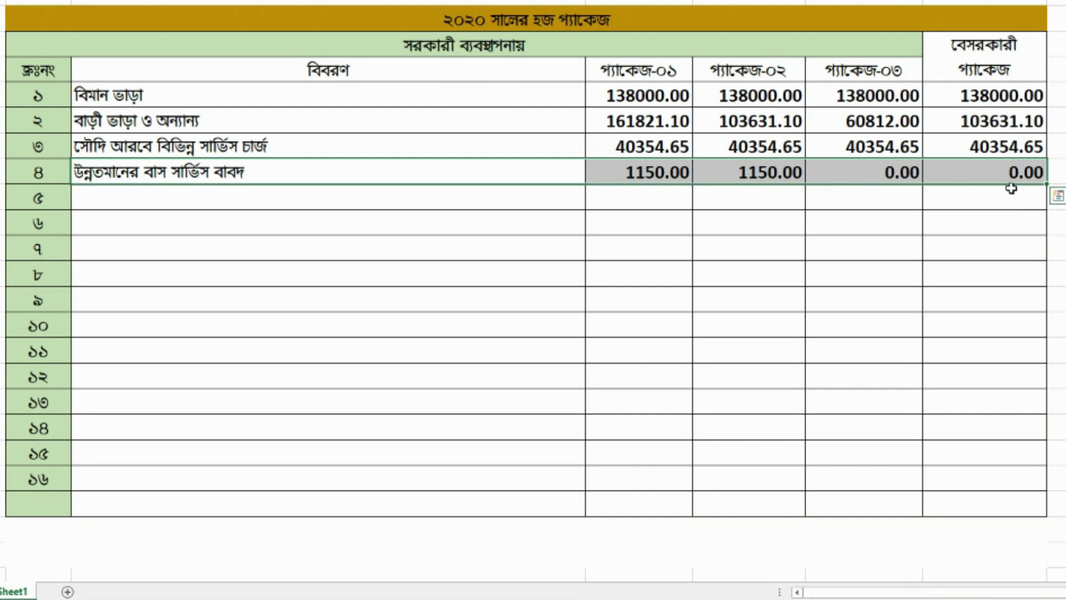
pyautogui.click(243, 205)
pyautogui.write('জমজম পানি ভ্যাটসহ\t265.65\t265.65\t265.65\t265.65')
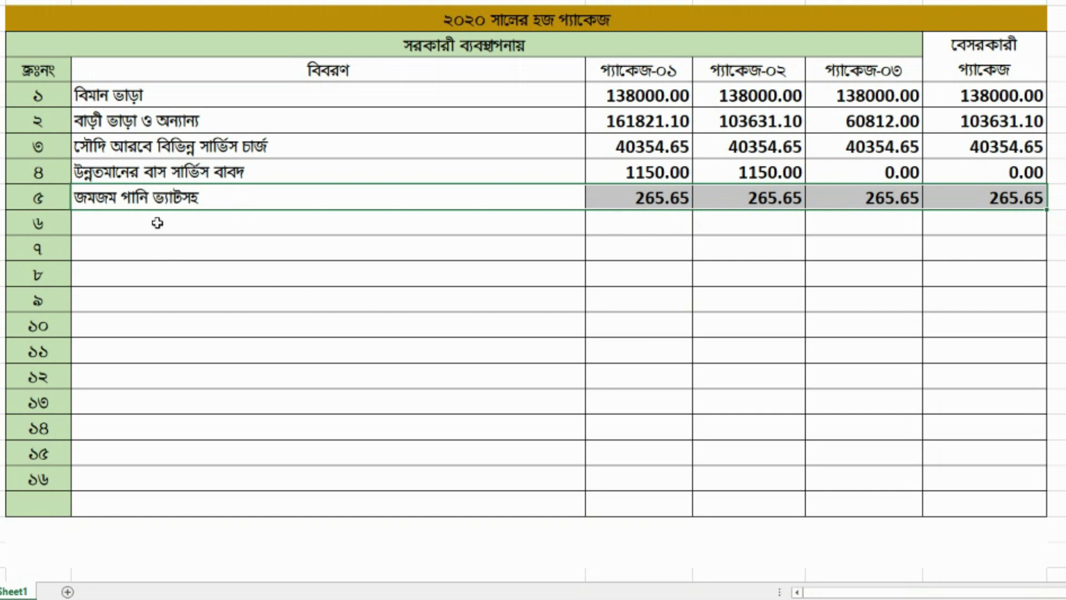
# - Fill row ৬ with the extra Mina and Arafat service charge, 28980.00 throughout, and row ৭ with ট্রেন ভাড়া (ভ্যাটসহ), 6037.50 and 0.00 elsewhere
pyautogui.moveTo(157, 222); pyautogui.dragTo(638, 221)
pyautogui.write('অতিরিক্ত সার্ভিস চার্জ মিনা ও আরাফায় তাঁবুসহ অন্যান্য)\t28980.00\t28980.00\t28980.00\t28980.00')
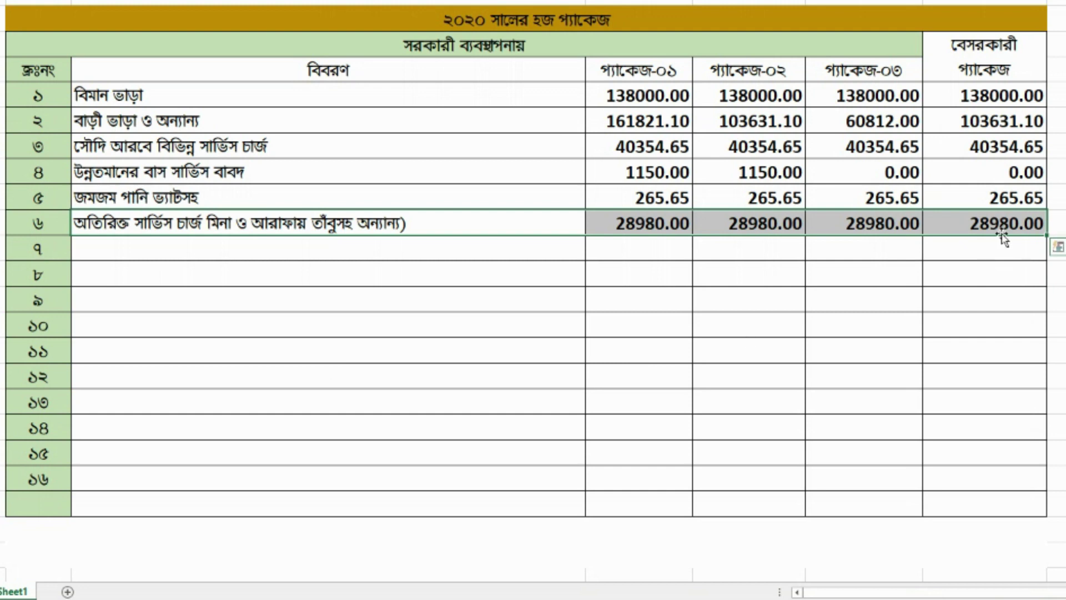
pyautogui.moveTo(369, 246); pyautogui.dragTo(593, 247)
pyautogui.write('ট্রেন ভাড়া (ভ্যাটসহ)\t6037.50\t0.00\t0.00\t0.00')
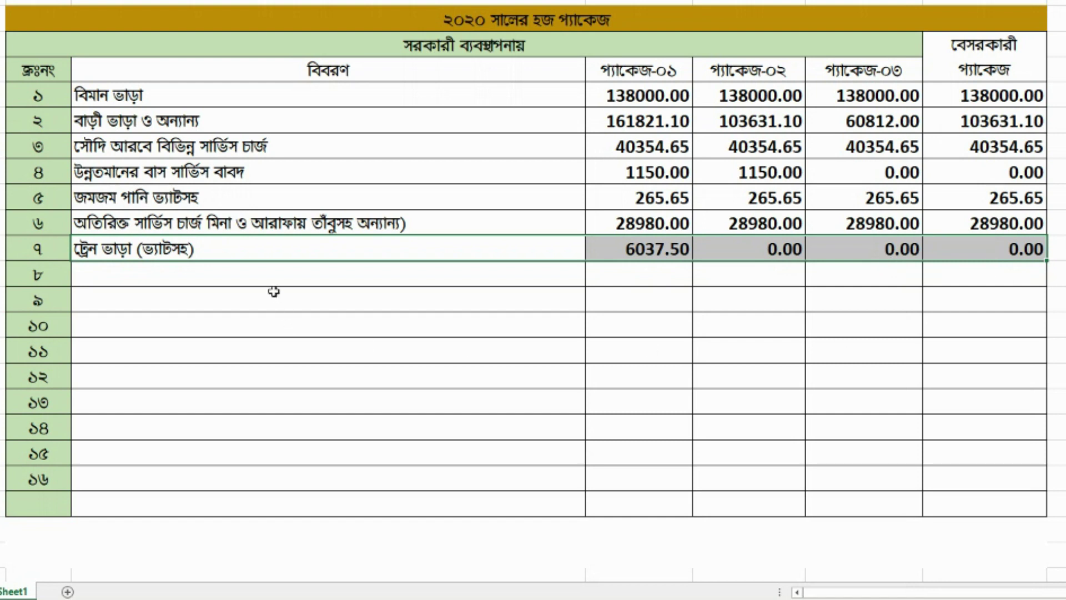
# - Fill rows ৮ to ১০ with airport refreshments 241.50, luggage transport 414.00 (both 0.00 for the private package) and ভিসা ফি 7245.00 throughout
pyautogui.click(269, 278)
pyautogui.write('জেদ্দা বিমানবন্দরে আপ্যায়ন\t241.50\t241.50\t241.50\t0.00')
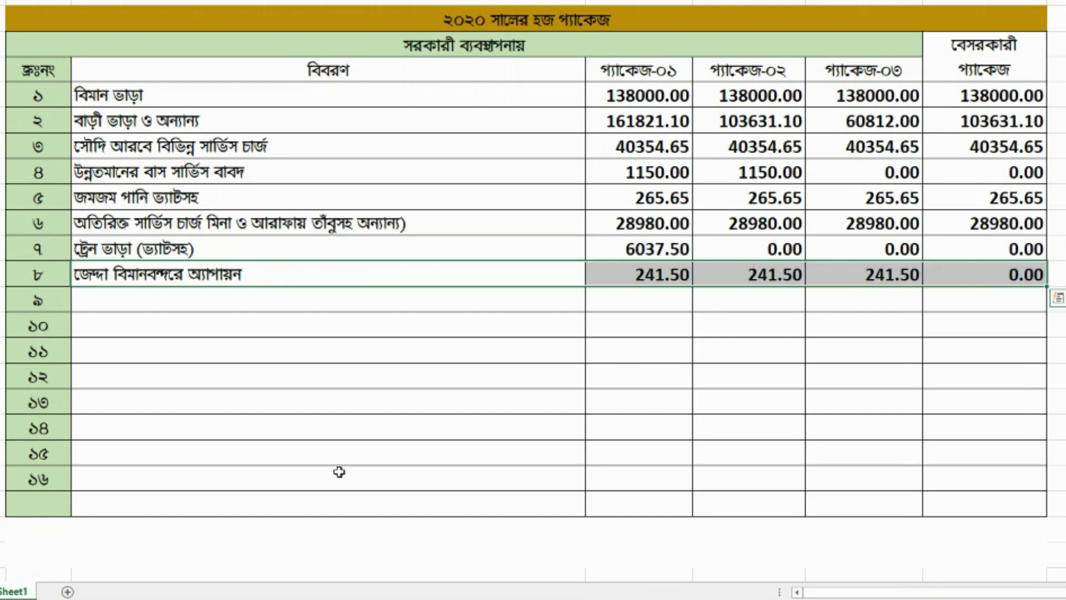
pyautogui.press('Escape')
pyautogui.hotkey('ctrl', 'v')
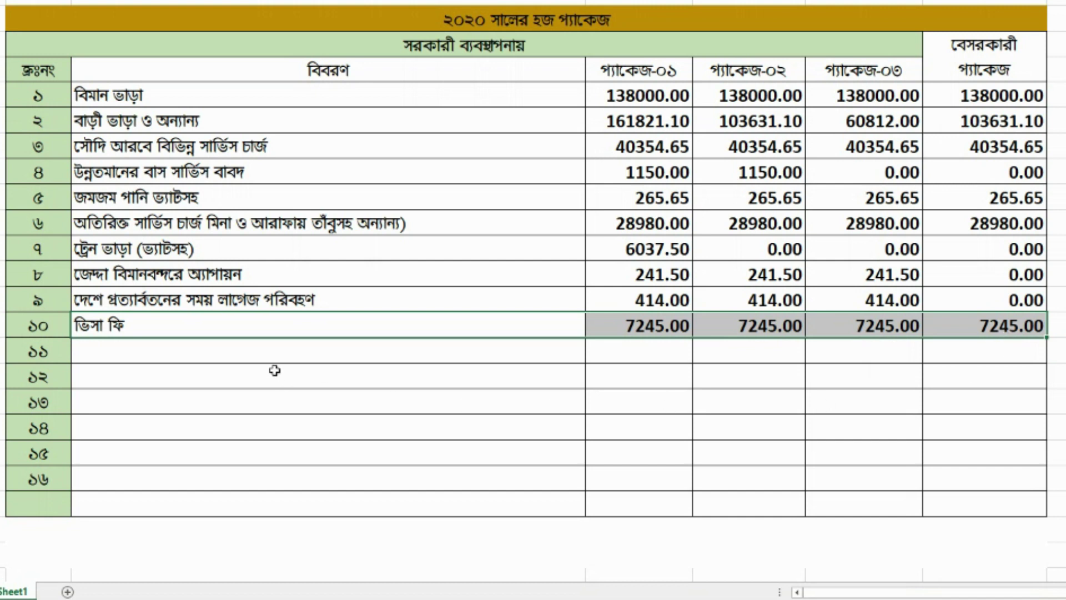
# - Fill row ১১ with ইন্সুরেন্স ফি, 2415.00, and row ১২ with the local service charge, 800.00, for all four packages
pyautogui.hotkey('shift', 'Left')
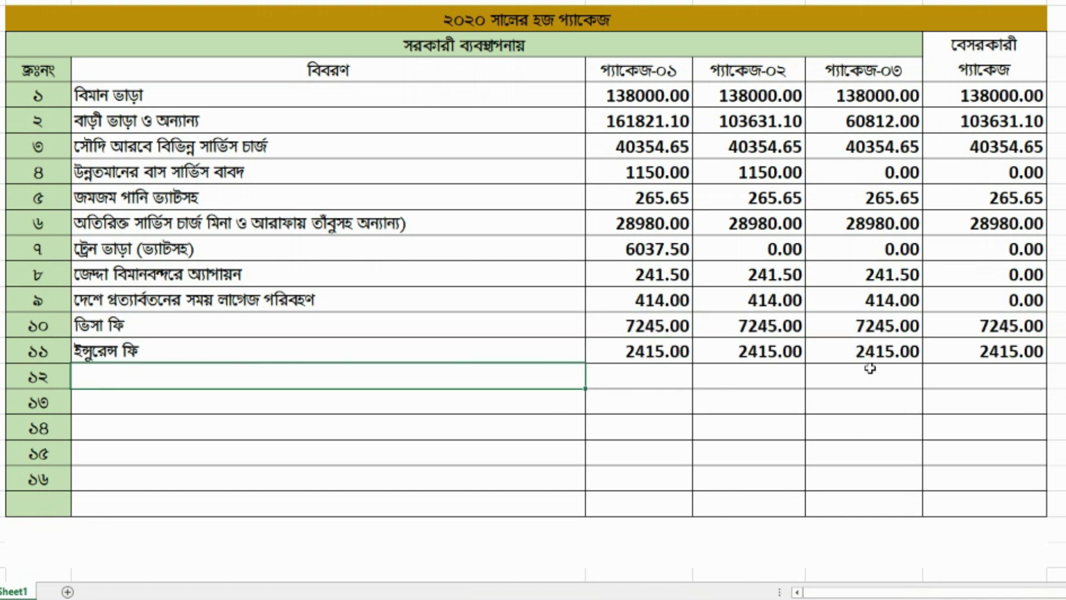
pyautogui.moveTo(312, 376); pyautogui.dragTo(965, 388)
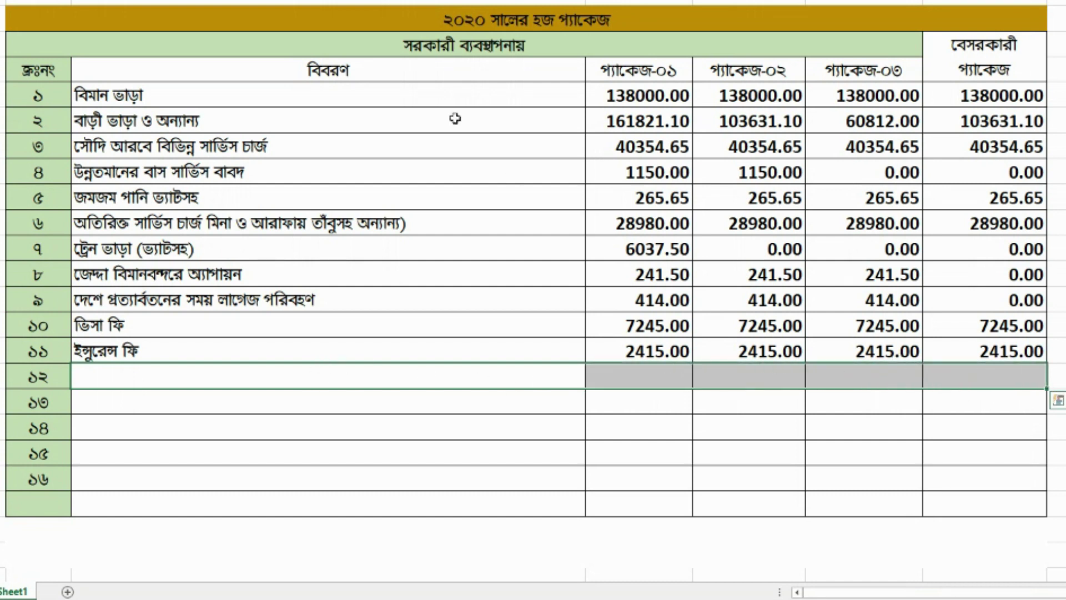
pyautogui.hotkey('ctrl', 'v')
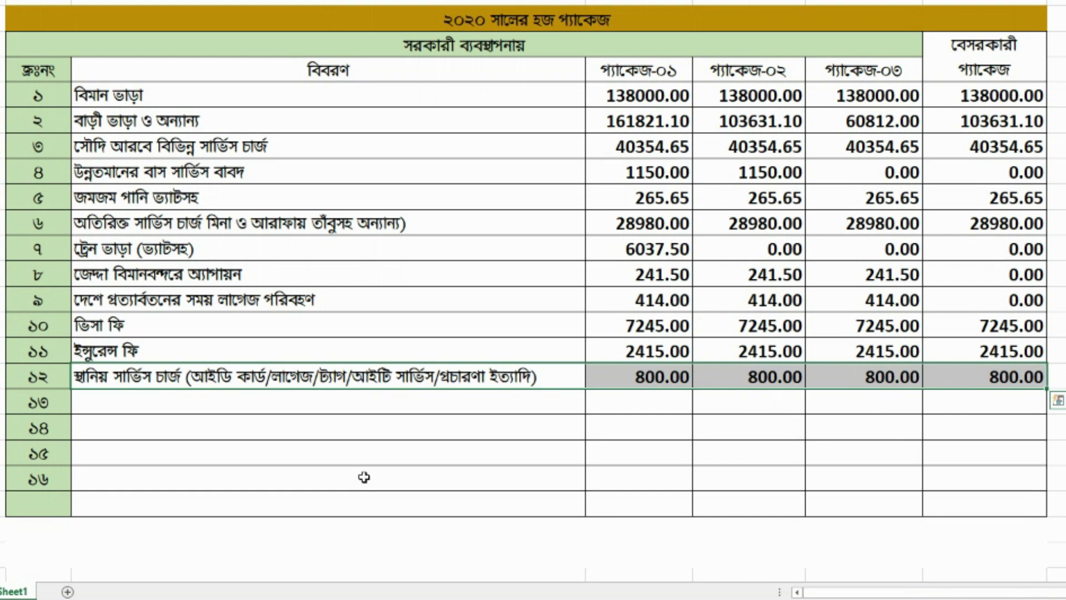
# - Fill row ১৩ with হজযাত্রীর কল্যাণ তহবিল, 200.00, and row ১৪ with প্রশিক্ষণ ফি, 300.00, for all four packages
pyautogui.moveTo(309, 398); pyautogui.dragTo(966, 403)
pyautogui.write('হজযাত্রীর কল্যাণ তহবিল\t200.00\t200.00\t200.00\t200.00')
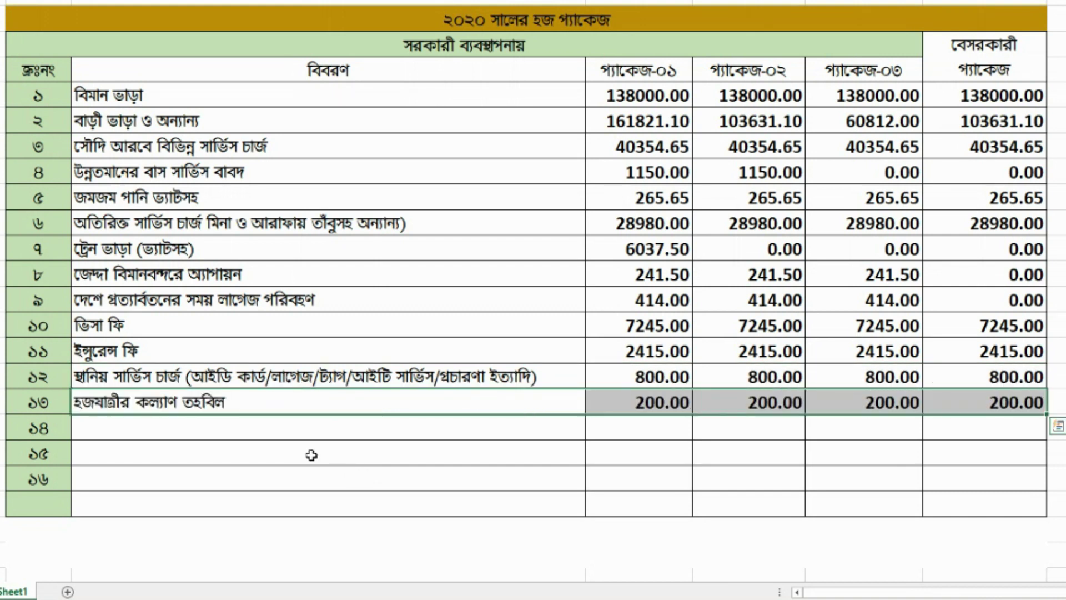
pyautogui.click(309, 429)
pyautogui.hotkey('ctrl', 'v')
pyautogui.scroll(-1, 309, 428)
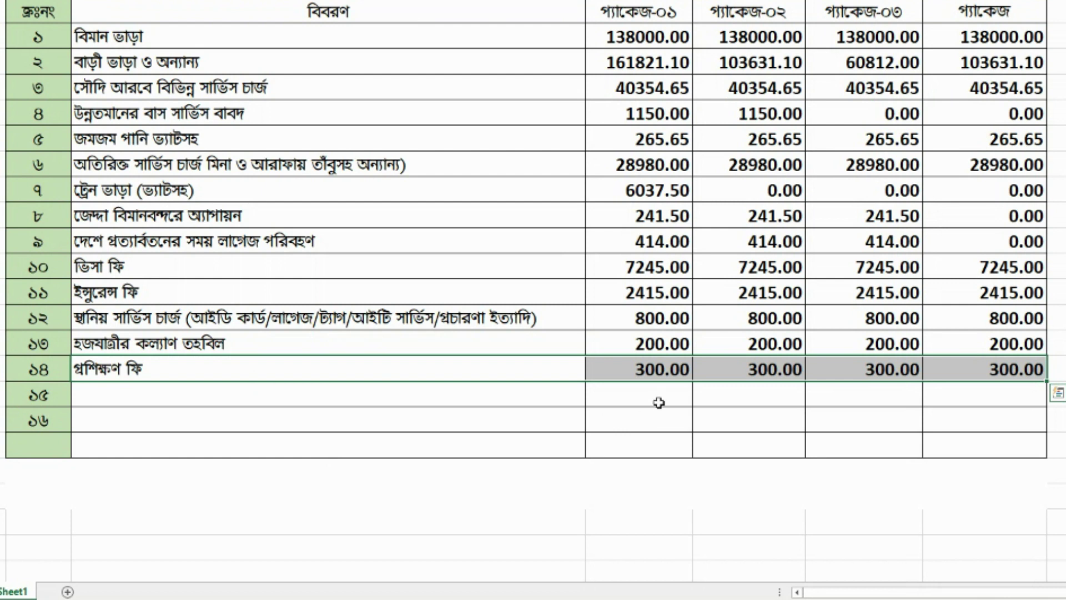
# - Fill row ১৫ with খাওয়া খরচ and 28000.00 for all four packages
pyautogui.click(418, 400)
pyautogui.moveTo(623, 399); pyautogui.dragTo(1004, 398)
pyautogui.write('খাওয়া খরচ\t28000.00\t28000.00\t28000.00\t28000.00')
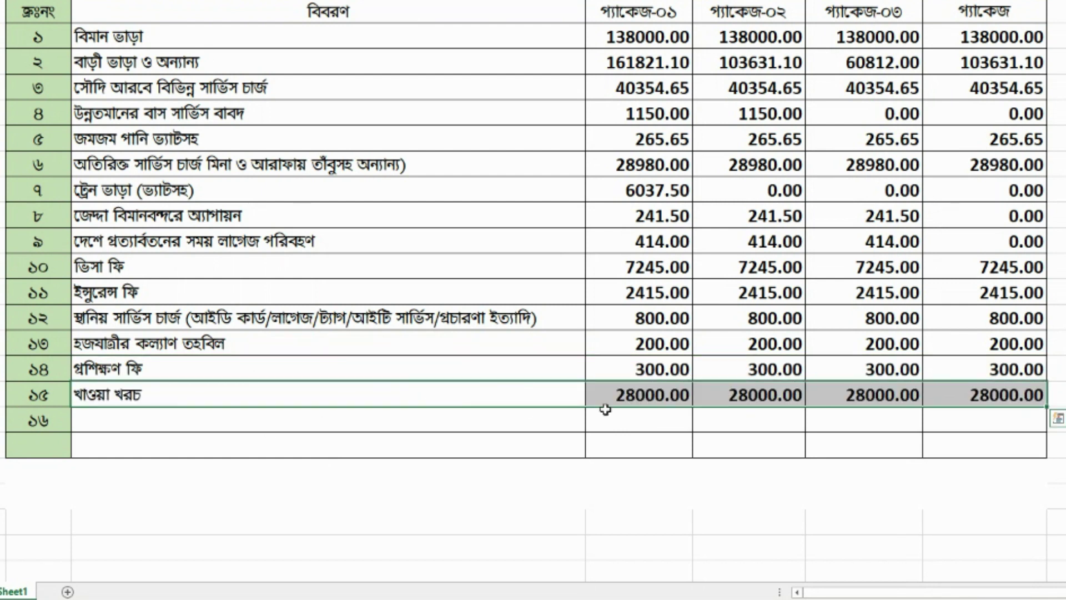
pyautogui.press('Escape')
pyautogui.write('28000.00\t28000.00\t28000.00\t28000.00')
# - Fill row ১৬ with হজ গাইড বাবদ and the package amounts 8775.60, 8004.00, 6973.00 and 7809.00
pyautogui.moveTo(241, 422); pyautogui.dragTo(937, 421)
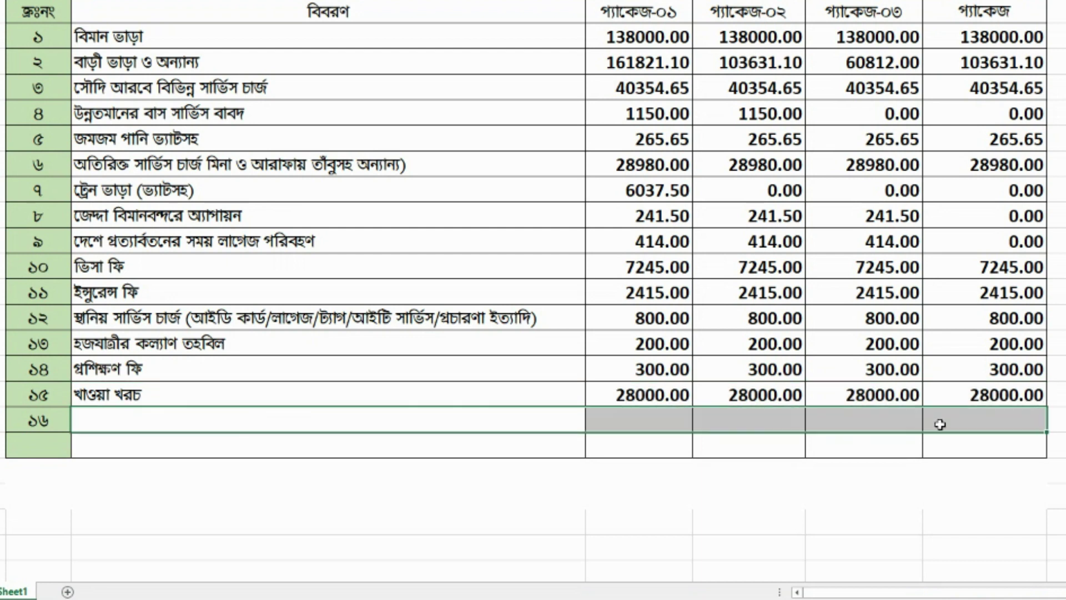
pyautogui.write('হজ গাইড বাবদ\t8775.60\t8004.00\t6973.00\t7809.00')
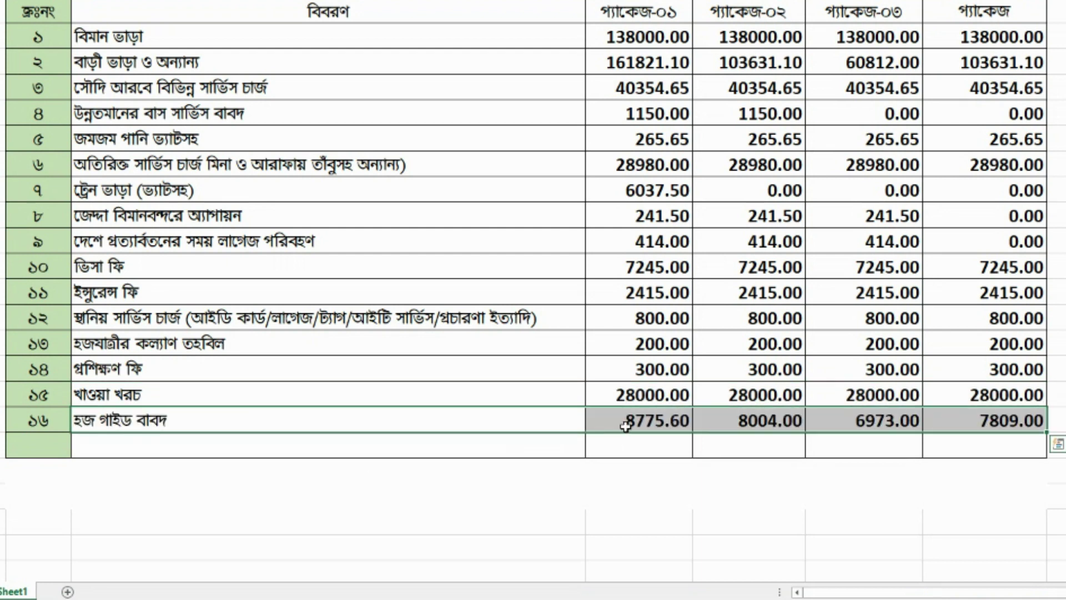
# - Complete the row below item ১৬ with the label উপমোট and the subtotal of each package column
pyautogui.press('Escape')
pyautogui.moveTo(333, 452); pyautogui.dragTo(988, 447)
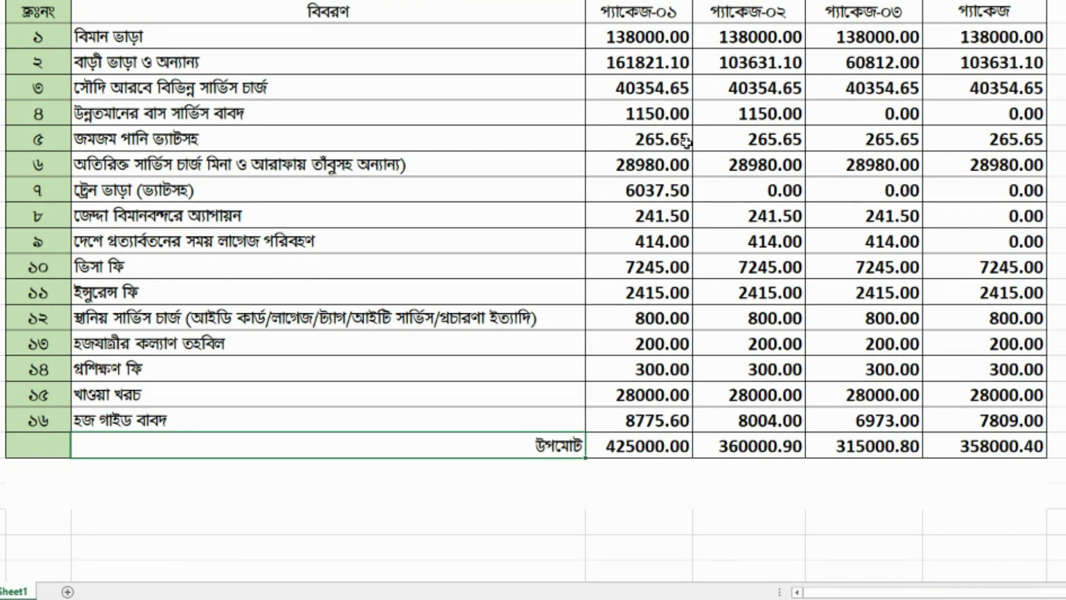
# - Shade the three government package columns light green from their headers down to the subtotal row
pyautogui.moveTo(615, 12); pyautogui.dragTo(886, 446)
pyautogui.scroll(1, 348, 97)
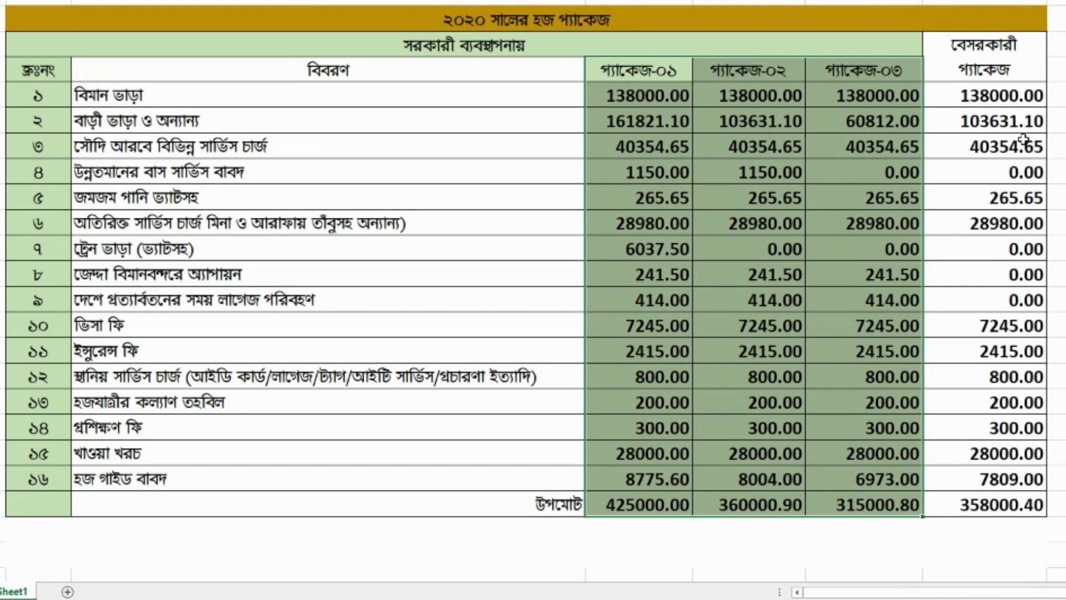
pyautogui.click(952, 506)
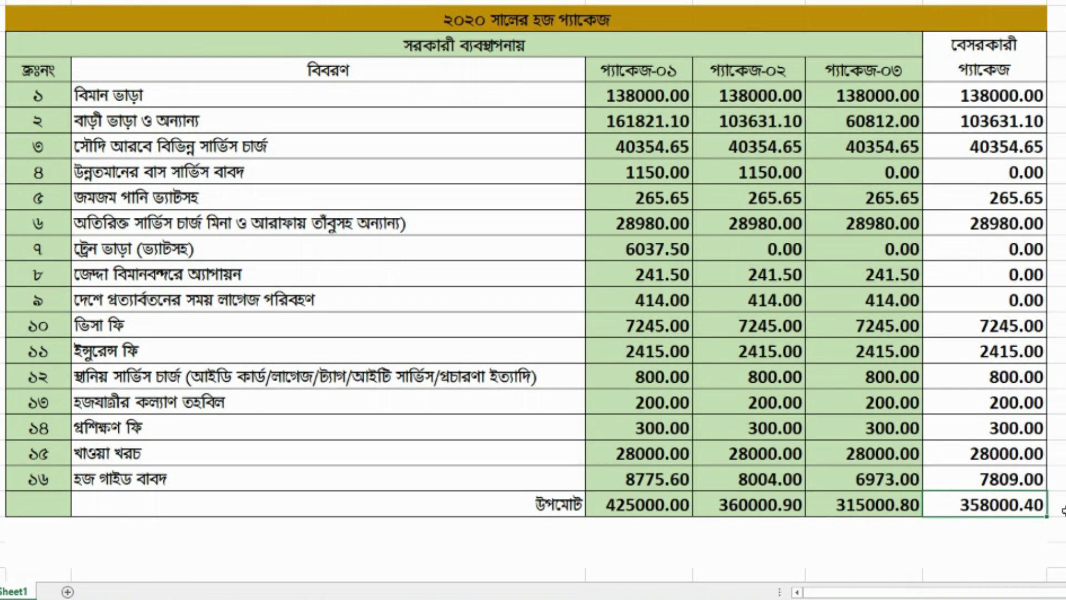
# - Add a row below the subtotals labelled অতিরিক্ত যোগ হবে কোরবানীর জন্য ৫২৫ রিয়াল with 12075 for each package
pyautogui.scroll(-1, 991, 469)
pyautogui.moveTo(996, 471); pyautogui.dragTo(298, 469)
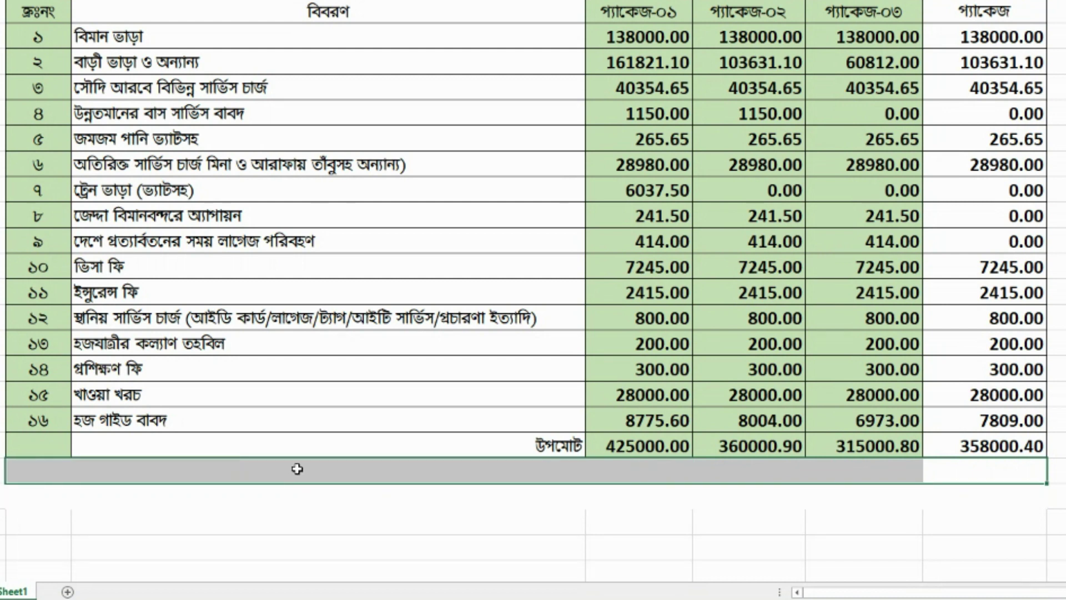
pyautogui.hotkey('ctrl', 'v')
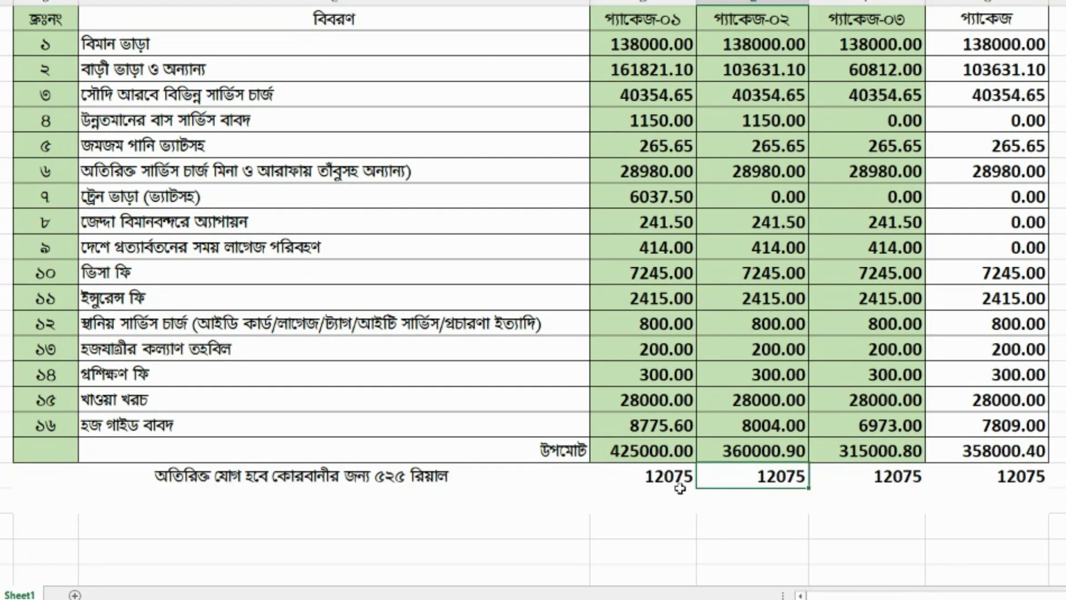
# - Add a সর্বমোট row below the sacrifice cost, totalling the subtotal and the extra amount for each package
pyautogui.moveTo(678, 479); pyautogui.dragTo(911, 479)
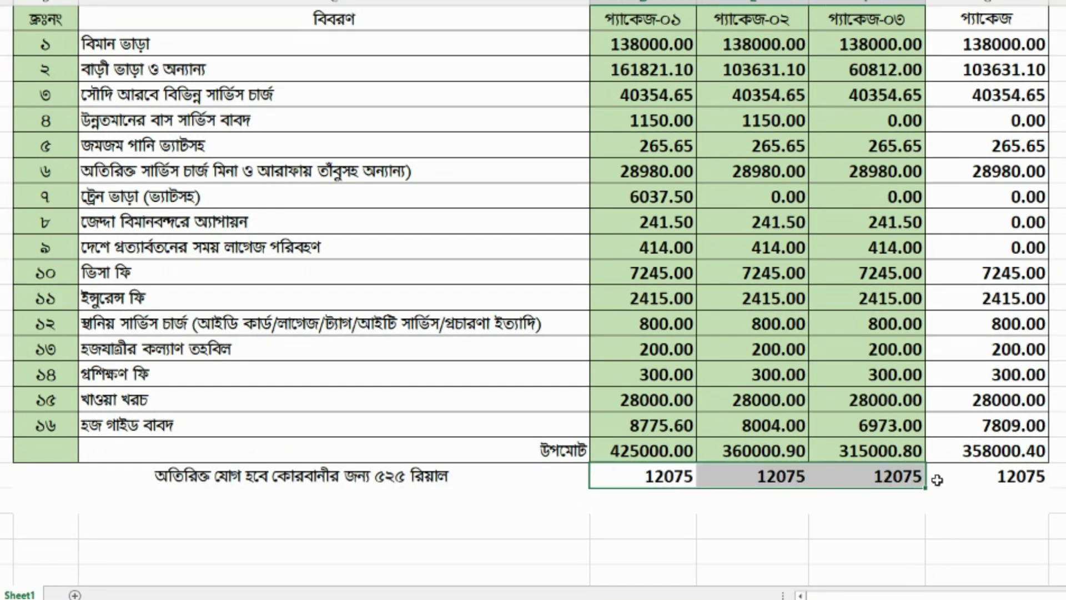
pyautogui.moveTo(232, 502); pyautogui.dragTo(1015, 502)
pyautogui.hotkey('alt', '=')
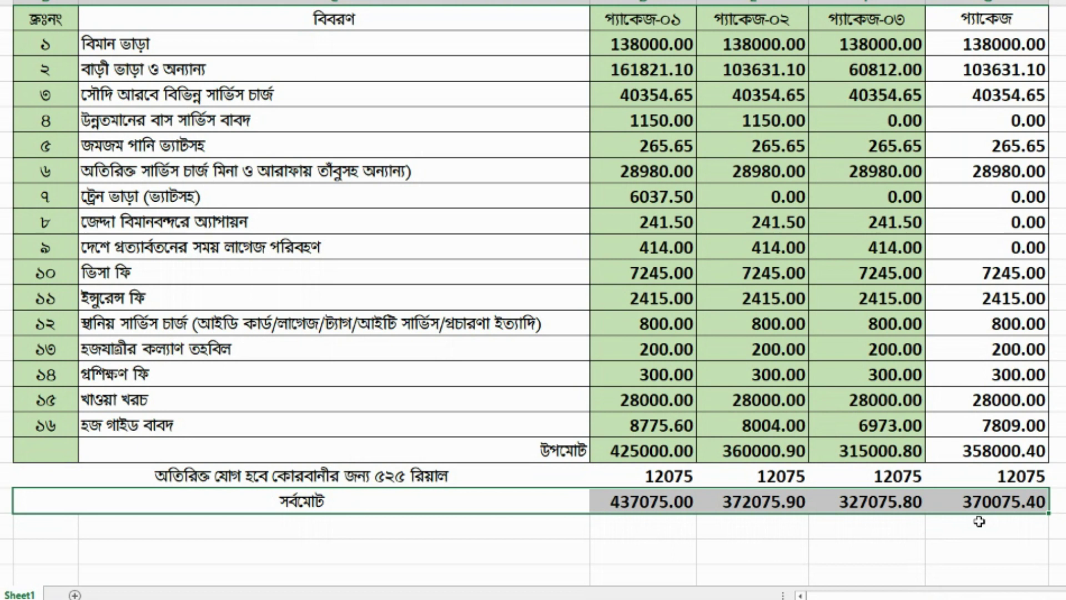
# - Review the whole 2020 package table, from the package headers to the grand total row
pyautogui.scroll(1, 532, 277)
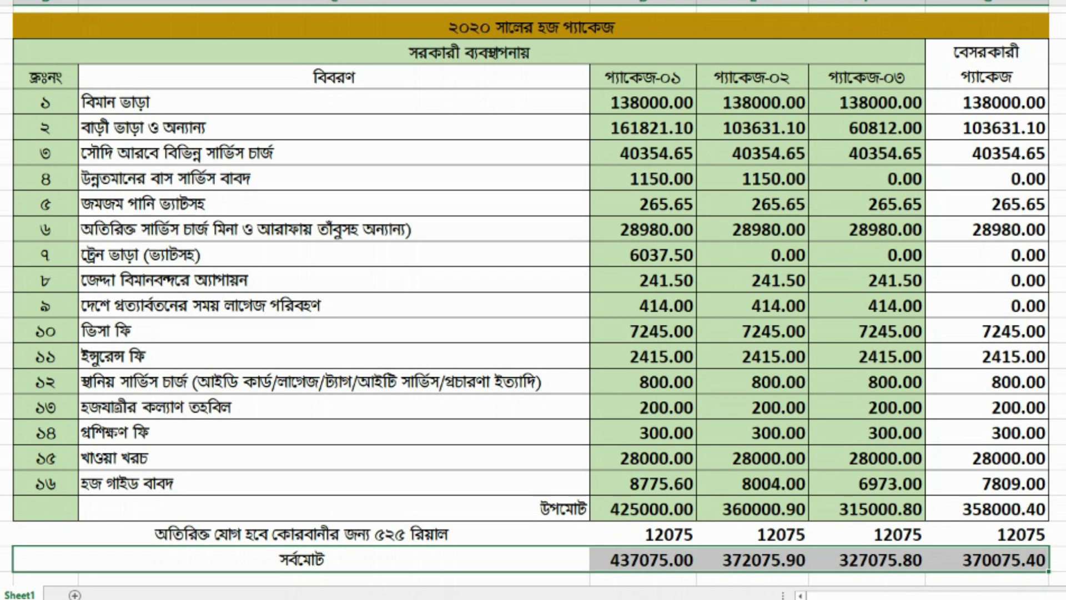
pyautogui.moveTo(664, 82); pyautogui.dragTo(989, 561)
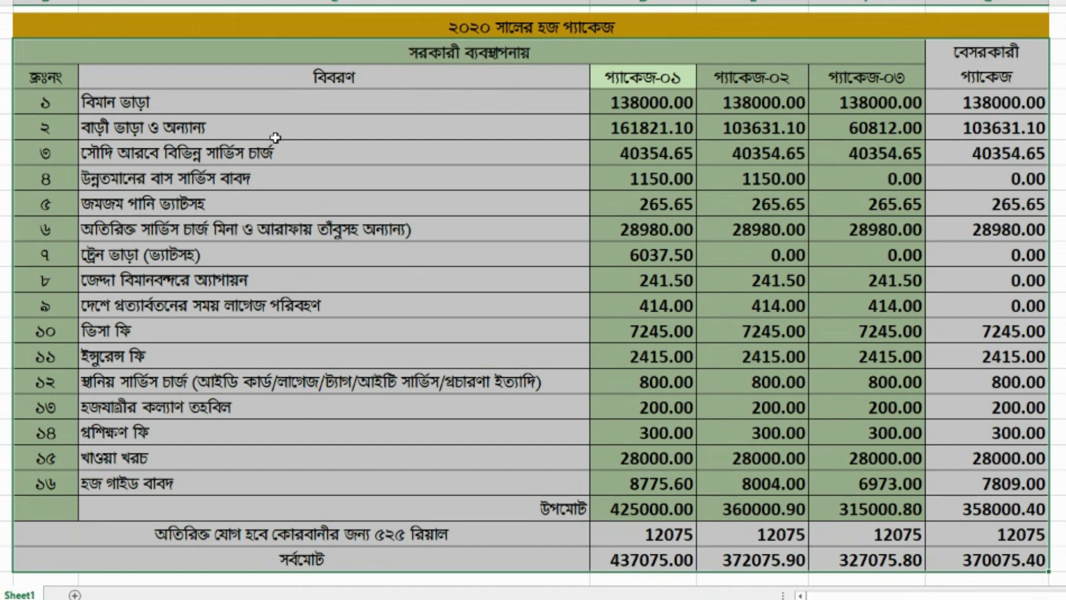
# - Switch to The Malaysian Reserve article on the 2022 haj cost and highlight the passage about the VAT increase and additional service charges
pyautogui.click(745, 403)
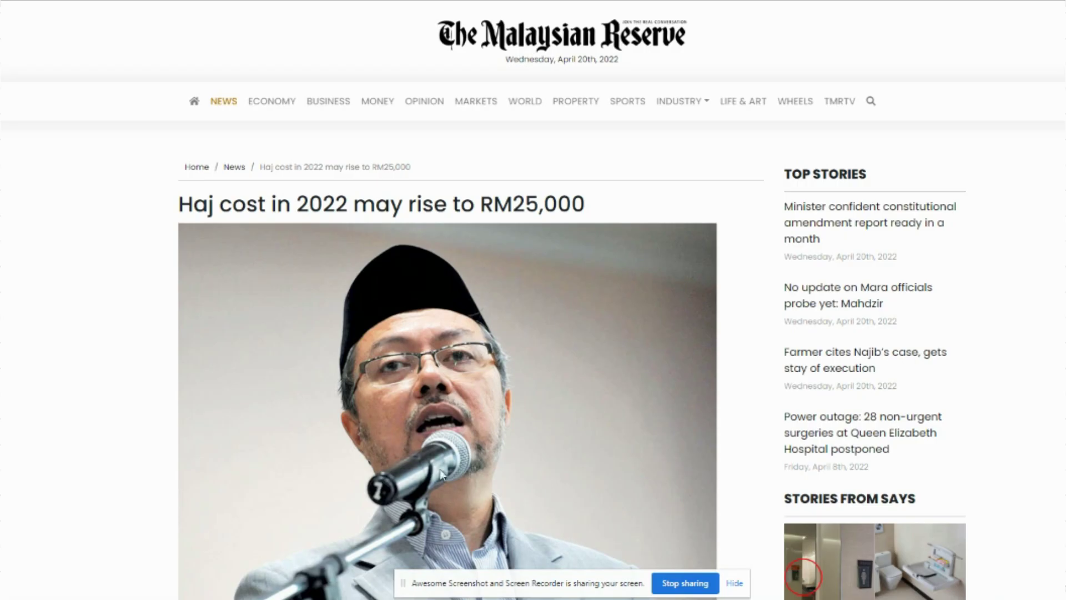
pyautogui.click(733, 583)
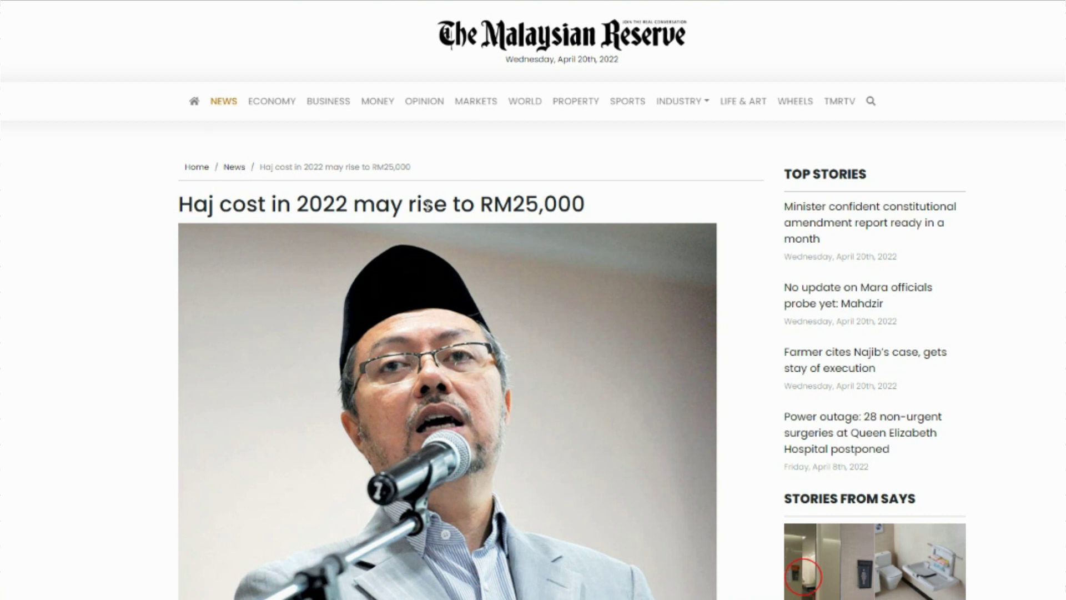
pyautogui.scroll(-1, 599, 208)
pyautogui.scroll(-9, 599, 209)
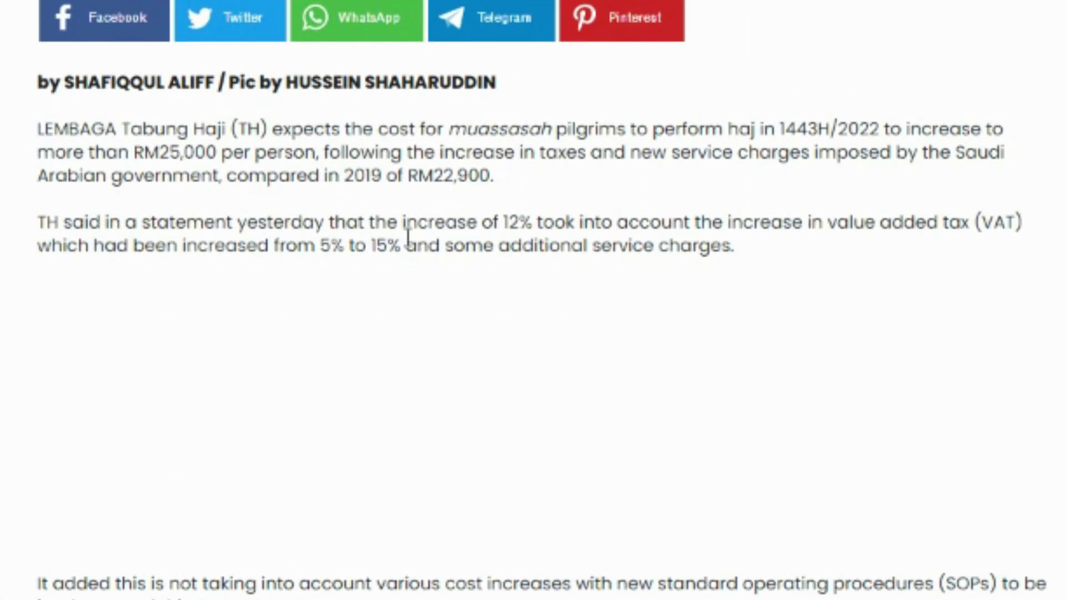
pyautogui.moveTo(501, 223); pyautogui.dragTo(1023, 219)
pyautogui.moveTo(321, 246); pyautogui.dragTo(740, 248)
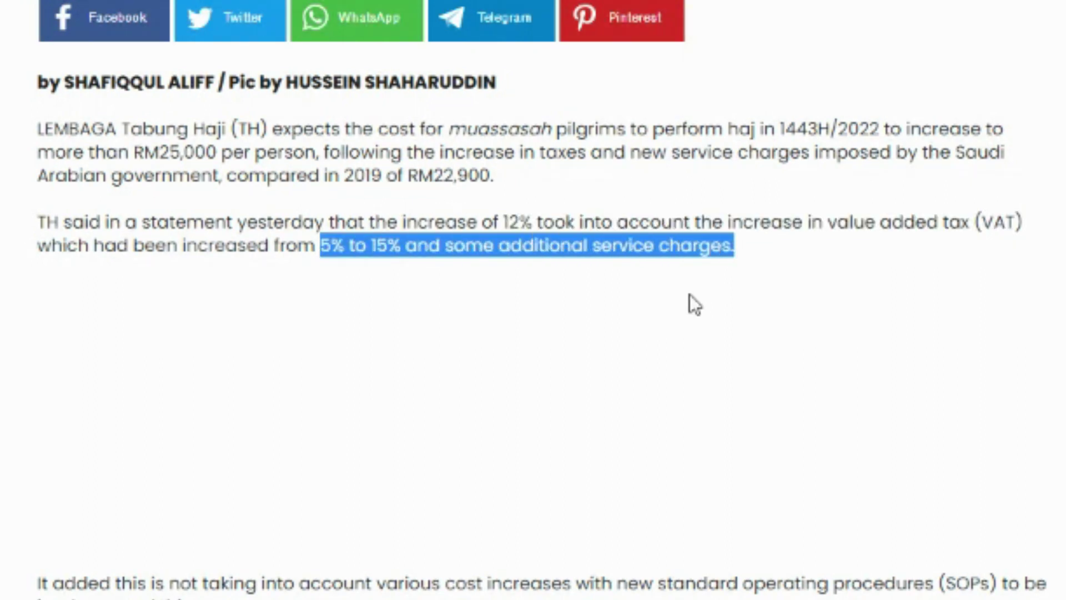
# - Read further down the haj cost article and highlight the sentence about the direct cost of services such as flights and accommodation
pyautogui.scroll(-5, 686, 297)
pyautogui.scroll(-2, 655, 306)
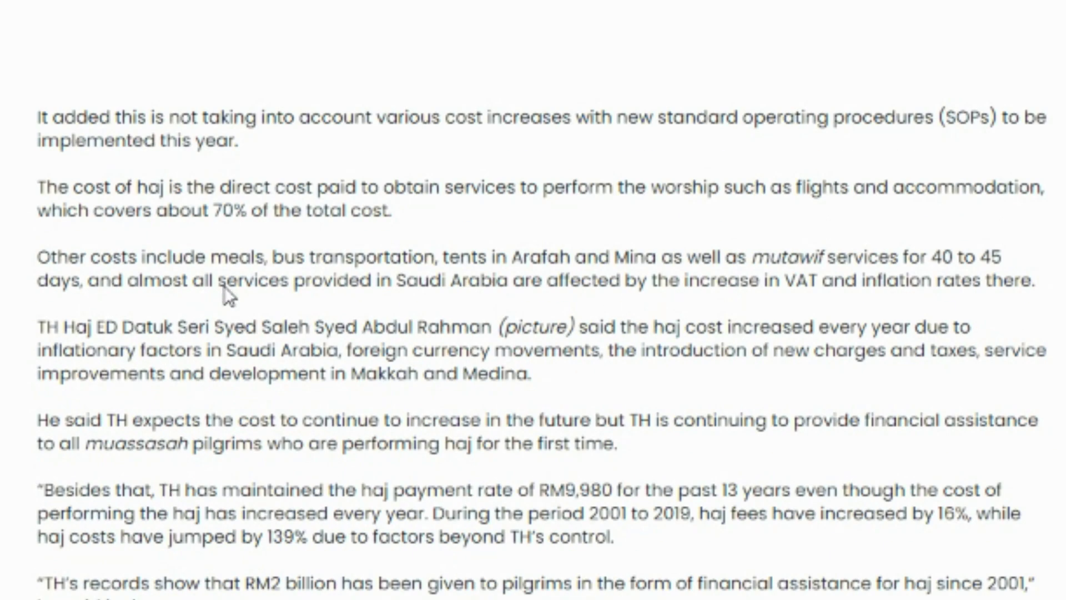
pyautogui.moveTo(41, 188); pyautogui.dragTo(909, 173)
pyautogui.moveTo(910, 172); pyautogui.dragTo(1010, 185)
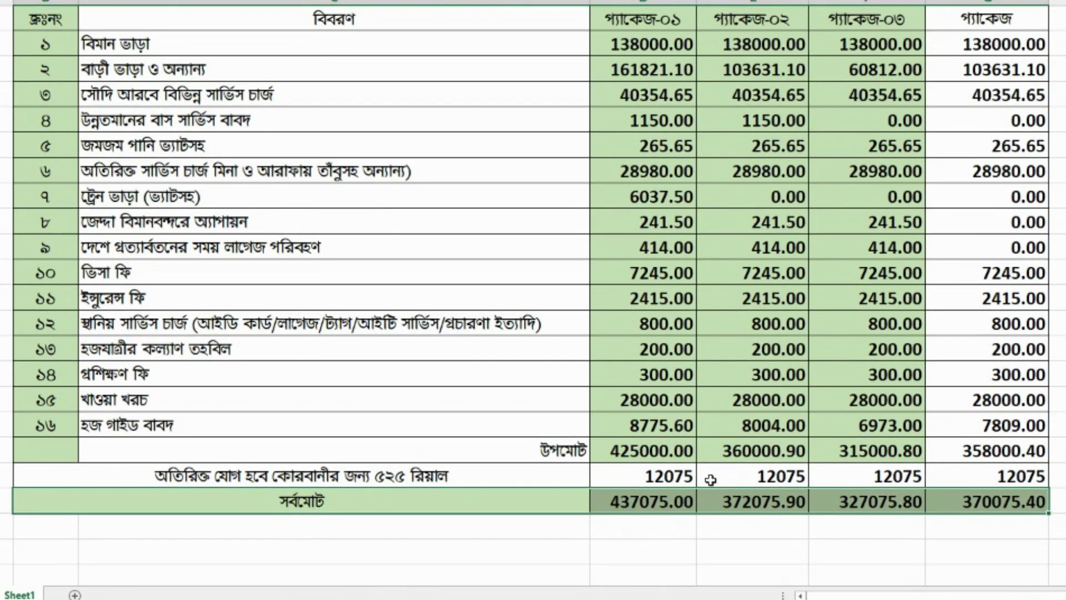
# - Switch to the 2020 package spreadsheet and check the সর্বমোট amounts of all four packages
pyautogui.click(619, 502)
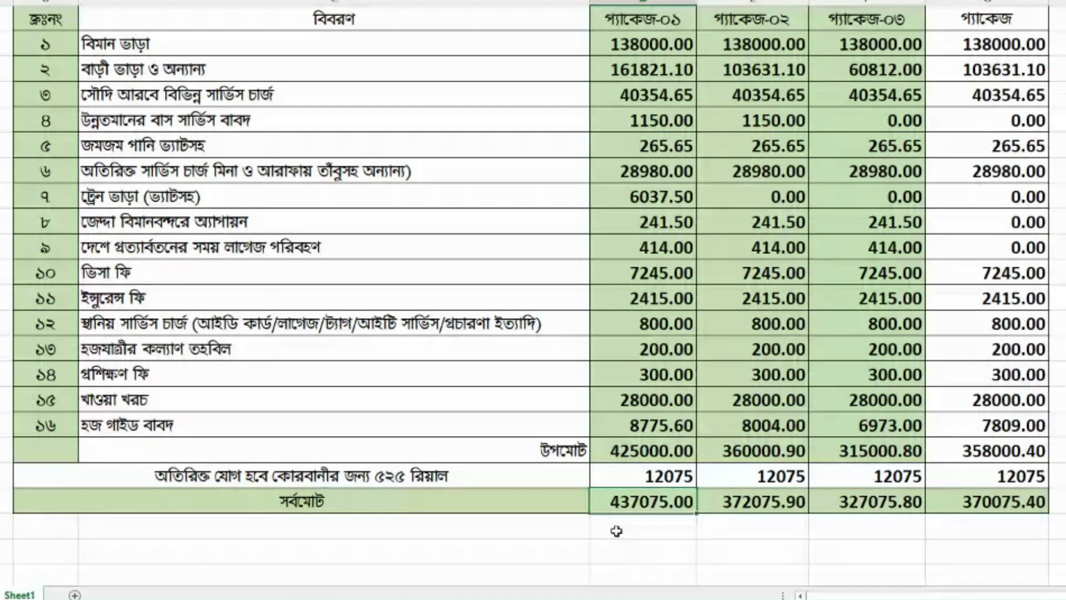
pyautogui.click(730, 505)
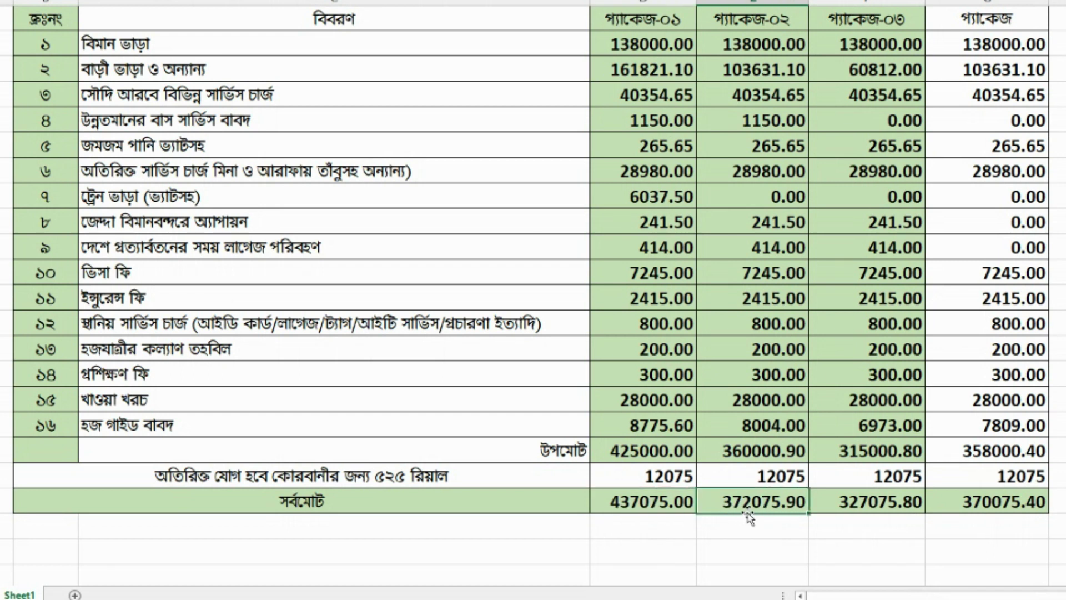
pyautogui.moveTo(649, 502); pyautogui.dragTo(977, 499)
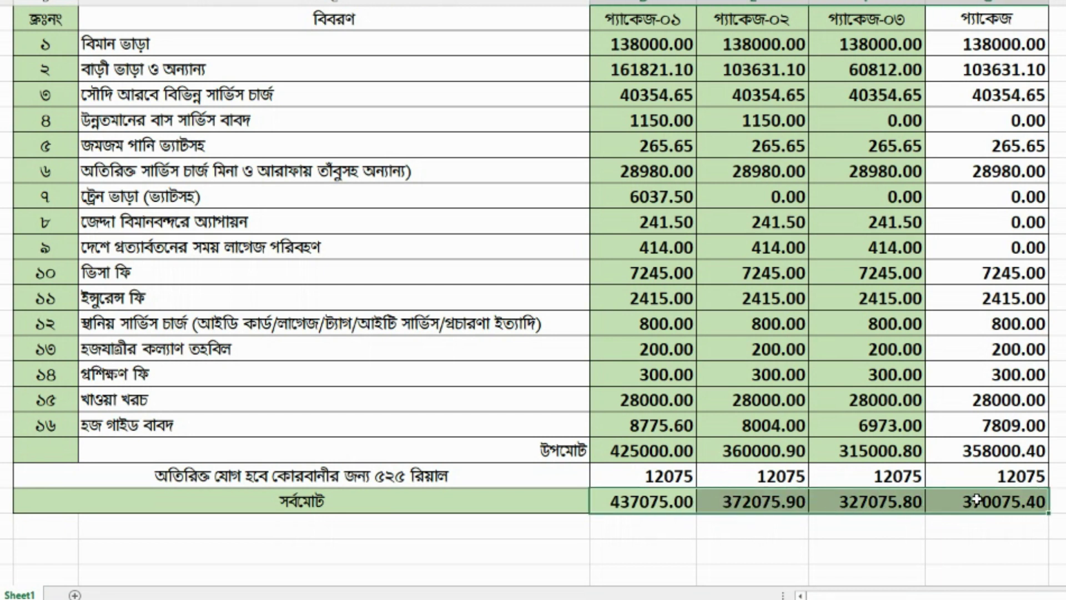
# - Add 50000 below each package's সর্বমোট amount, with a row beneath summing the two for all four packages
pyautogui.click(660, 530)
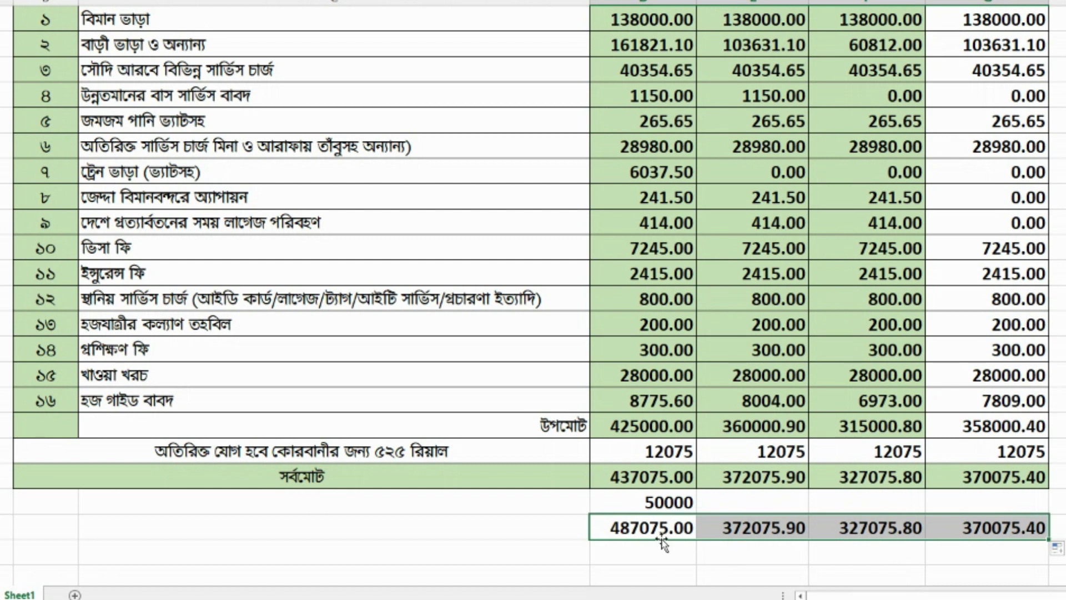
pyautogui.click(669, 502)
pyautogui.moveTo(696, 515); pyautogui.dragTo(1036, 511)
# - Review the increased totals and the 50000 additions against the সর্বমোট row and the itemised package costs above
pyautogui.click(638, 530)
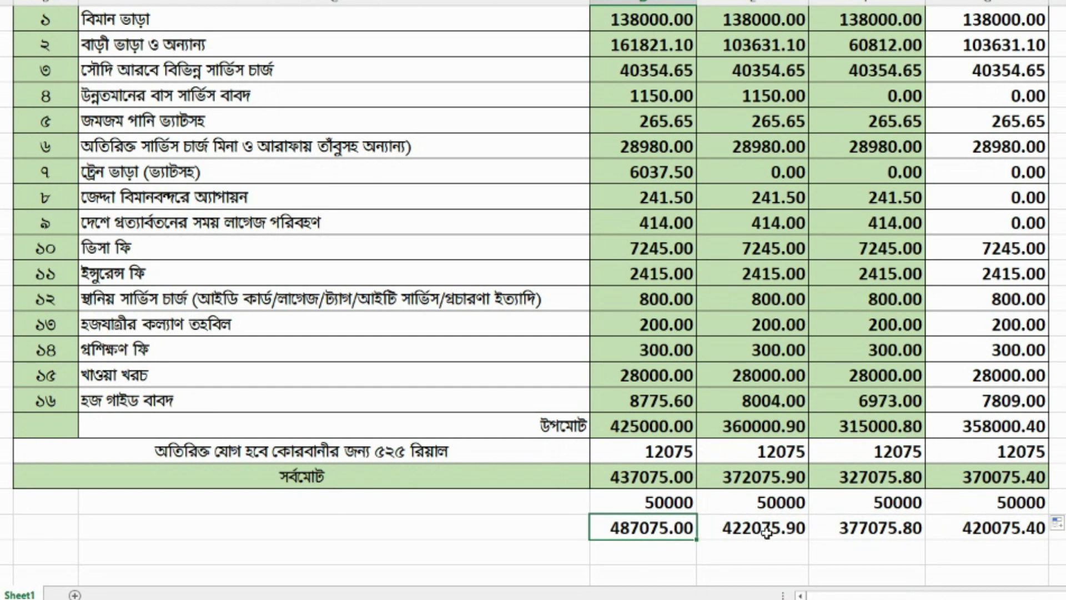
pyautogui.press('Right')
pyautogui.click(967, 531)
pyautogui.moveTo(635, 504); pyautogui.dragTo(1024, 502)
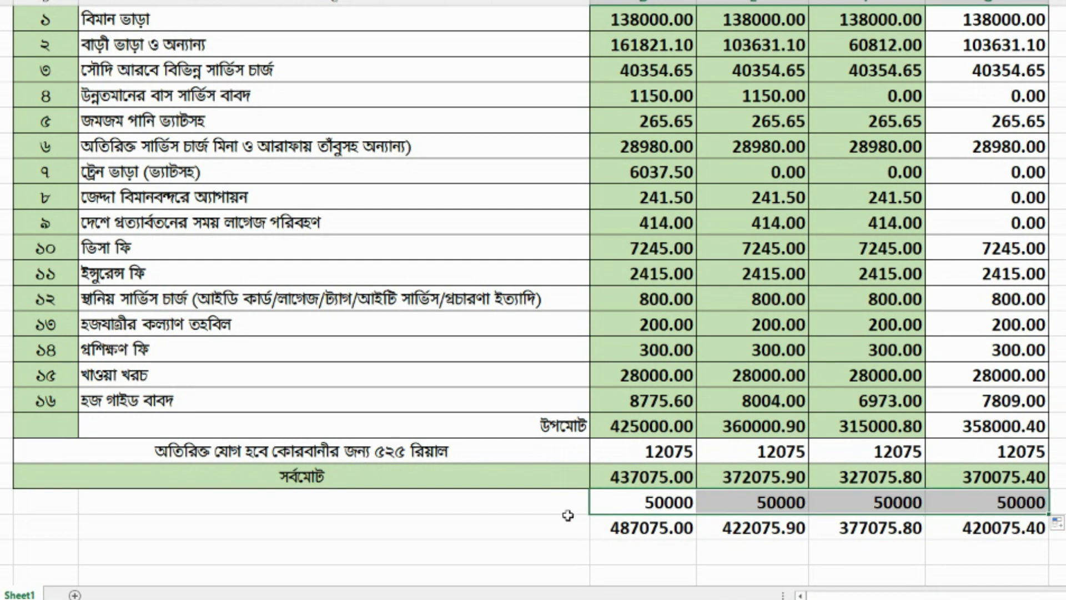
pyautogui.moveTo(313, 529); pyautogui.dragTo(961, 484)
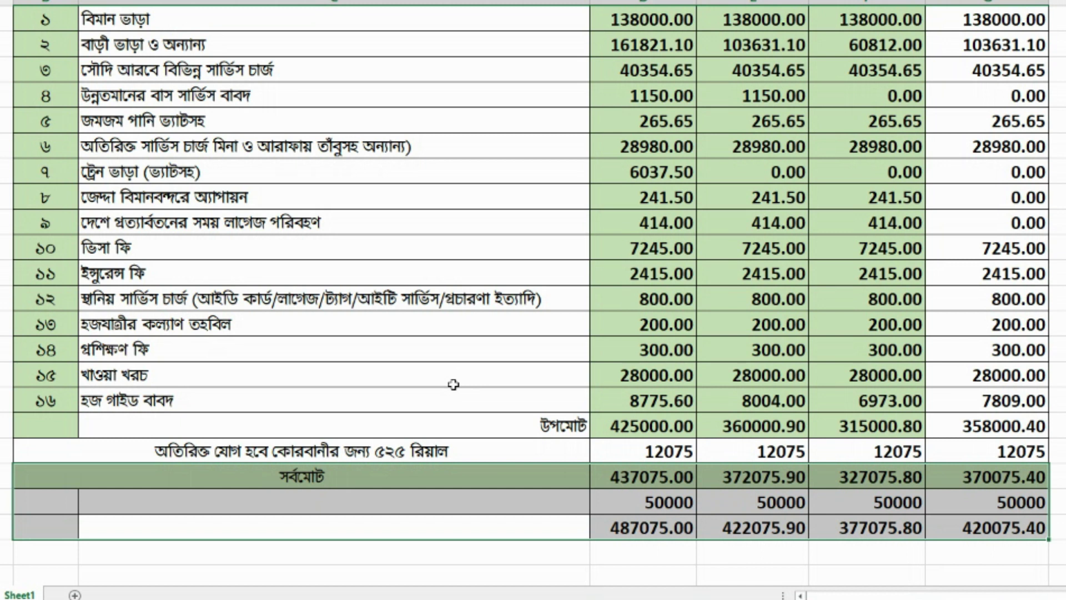
pyautogui.scroll(1, 466, 388)
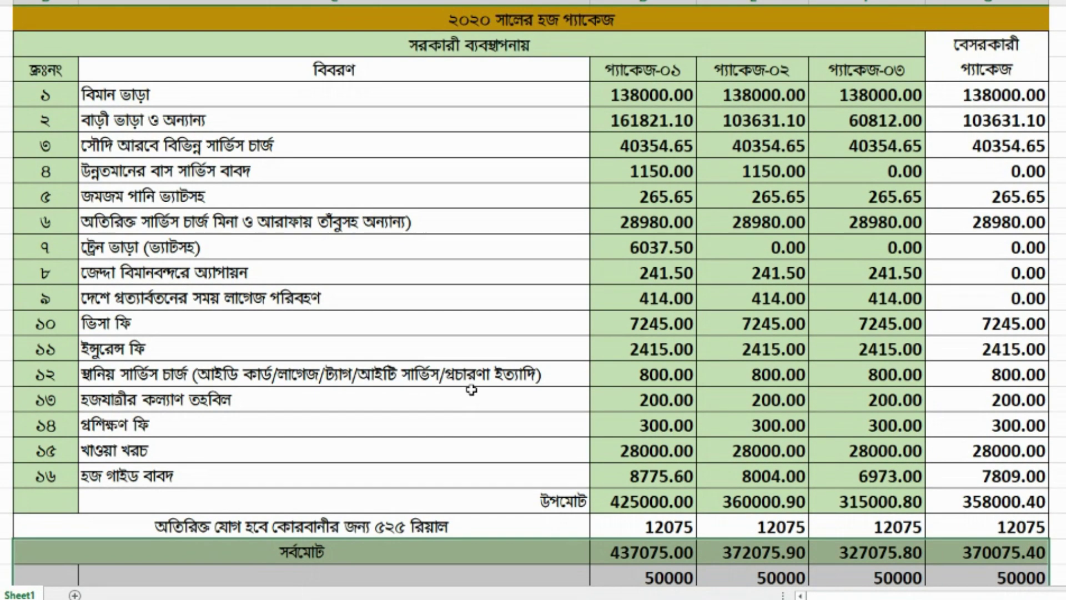
pyautogui.scroll(-1, 471, 390)
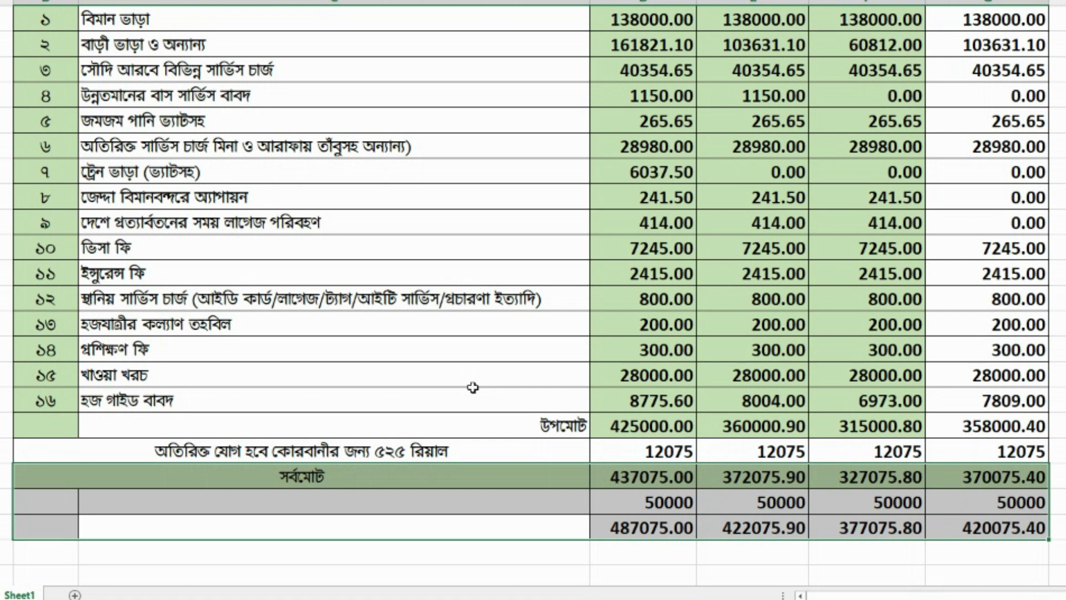
pyautogui.scroll(1, 473, 387)
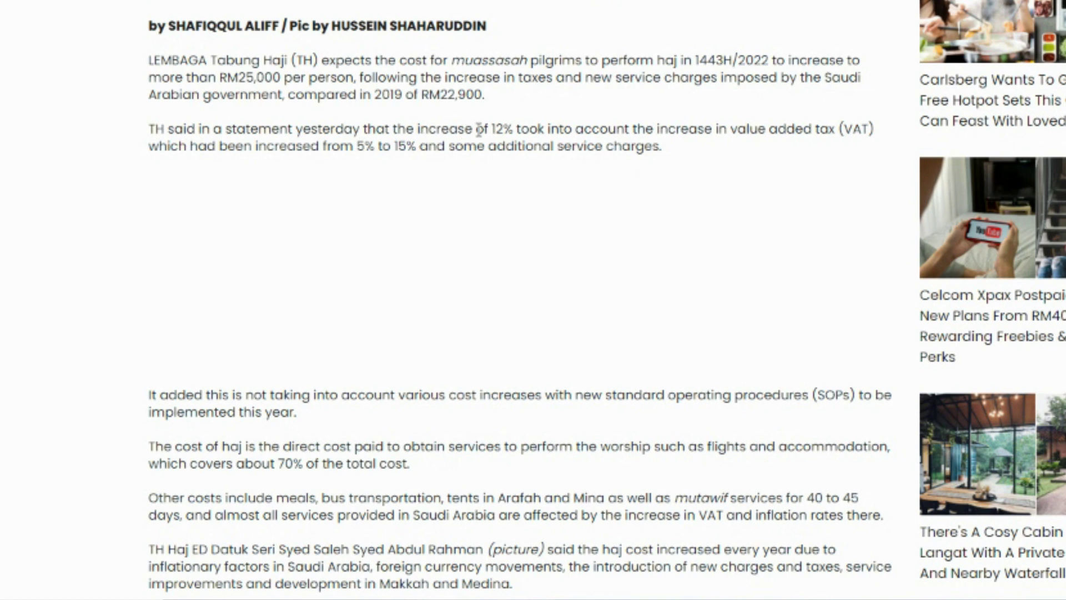
# - Switch back to the haj cost article, highlight the 12% increase and 5% to 15% VAT passages, and read the remaining paragraphs
pyautogui.moveTo(489, 131); pyautogui.dragTo(875, 125)
pyautogui.moveTo(356, 147); pyautogui.dragTo(663, 146)
pyautogui.scroll(-5, 627, 189)
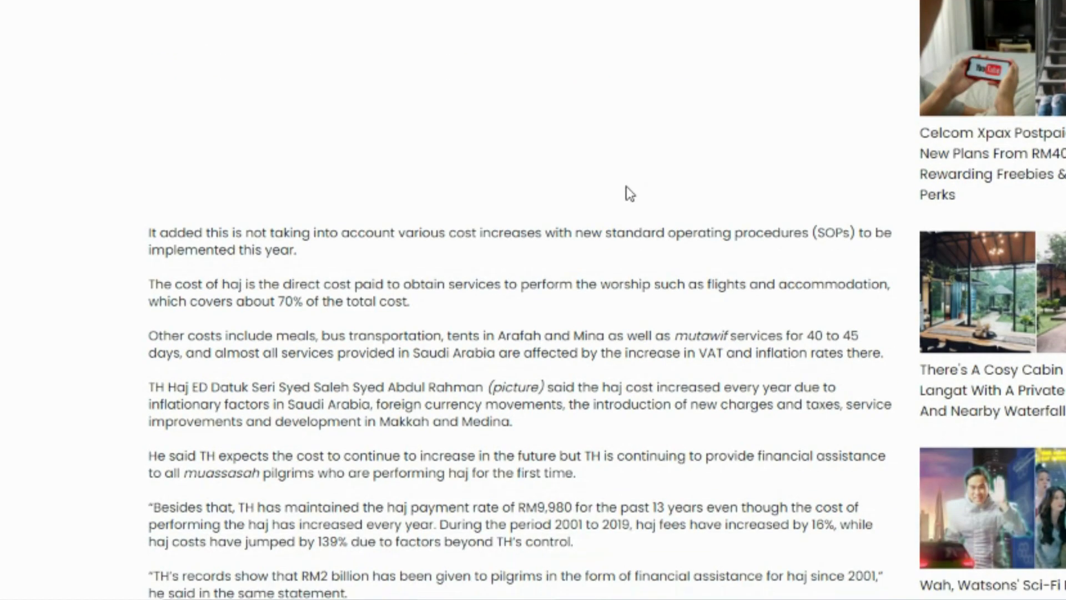
pyautogui.scroll(-1, 604, 190)
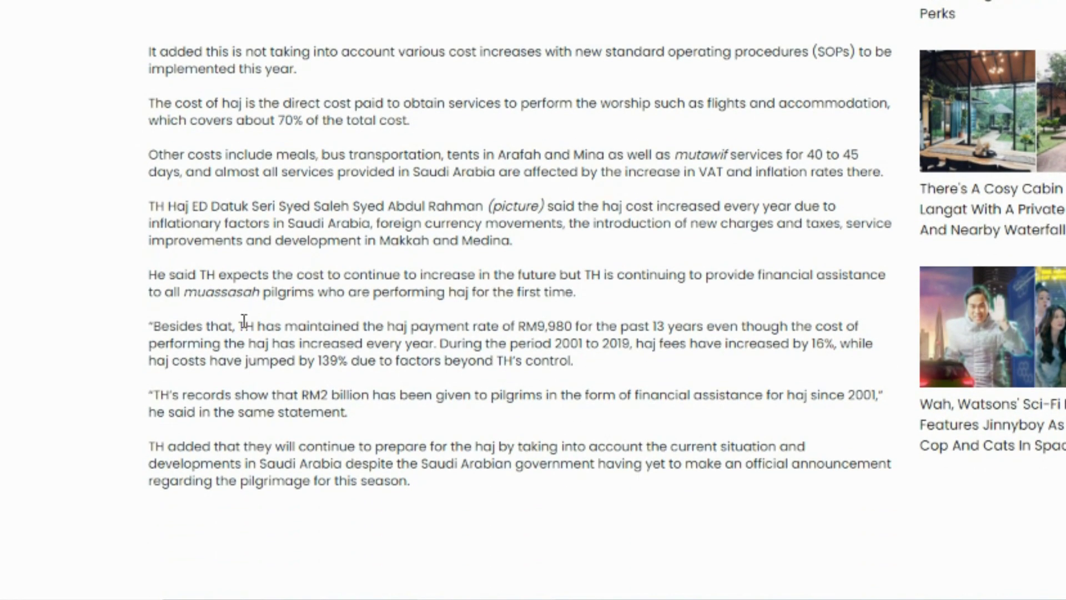